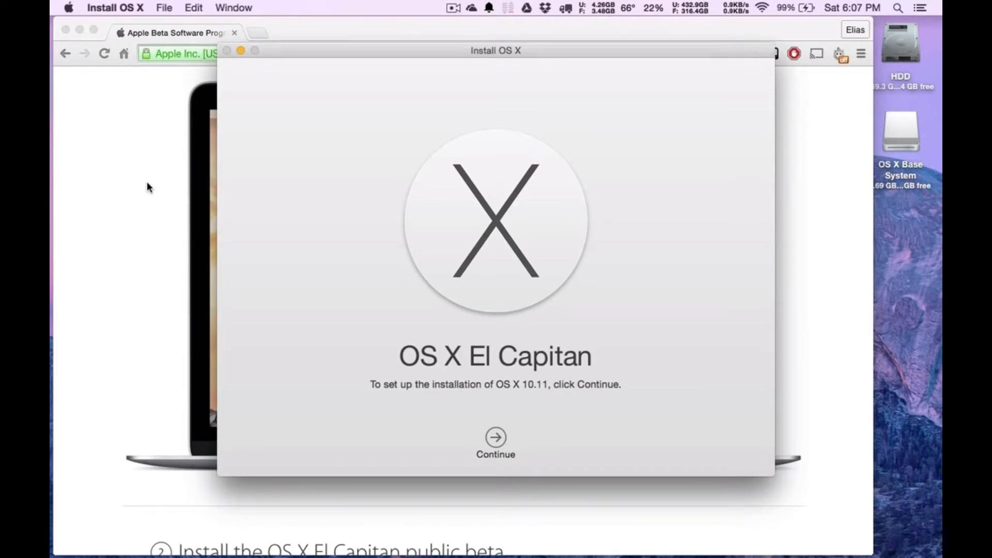
Quit the Install OS X installer and close the Chrome browser window
click(115, 7)
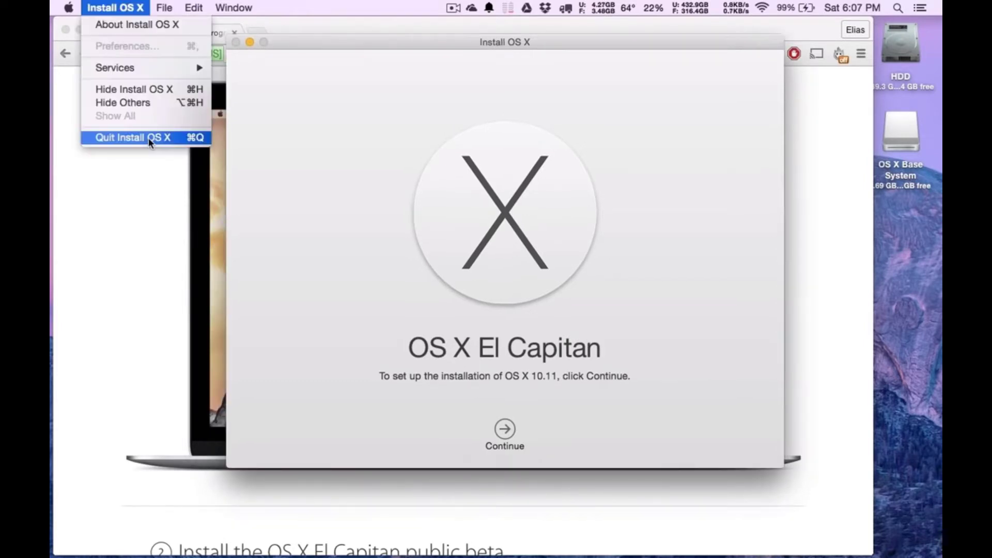
click(148, 137)
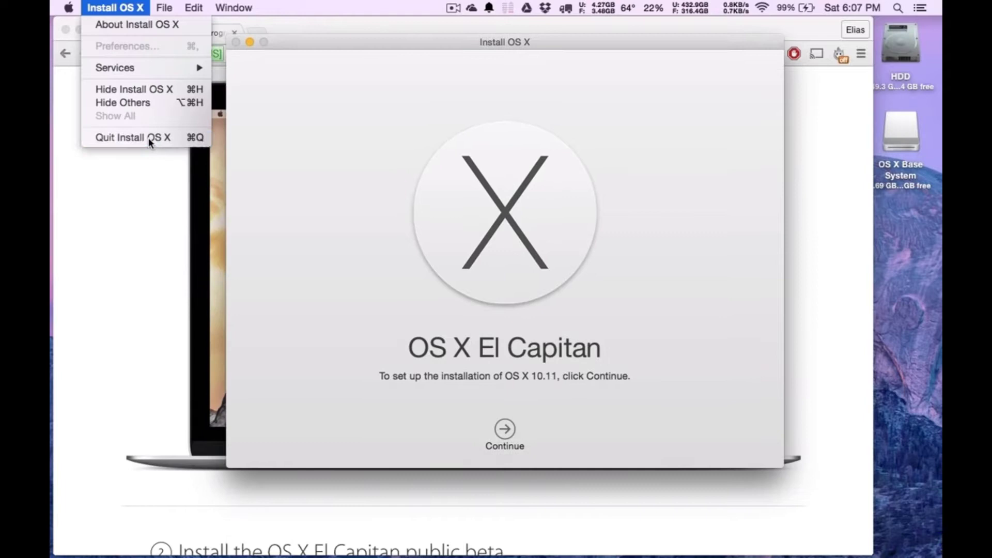
click(64, 30)
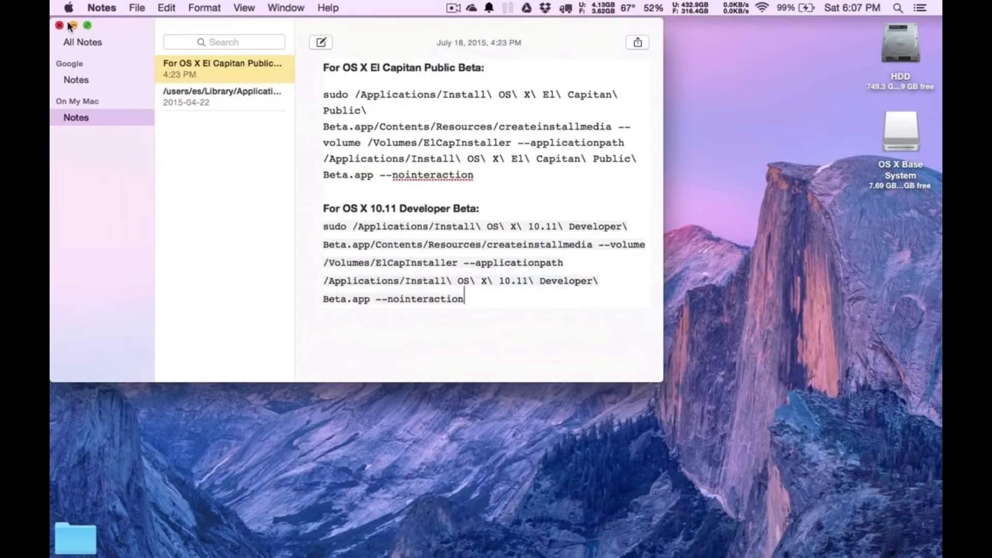
Minimize the Notes window, then select and deselect the OS X Base System volume
click(73, 25)
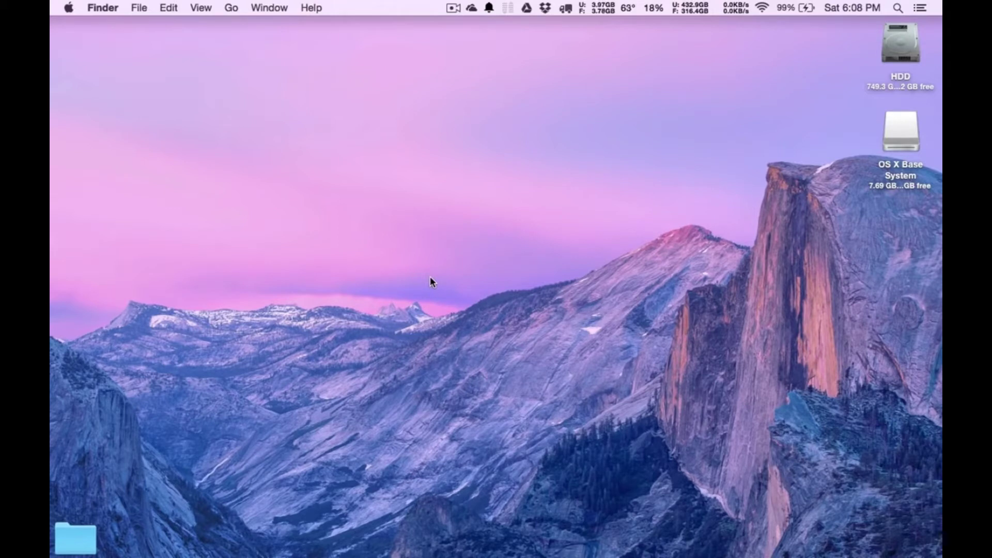
click(891, 140)
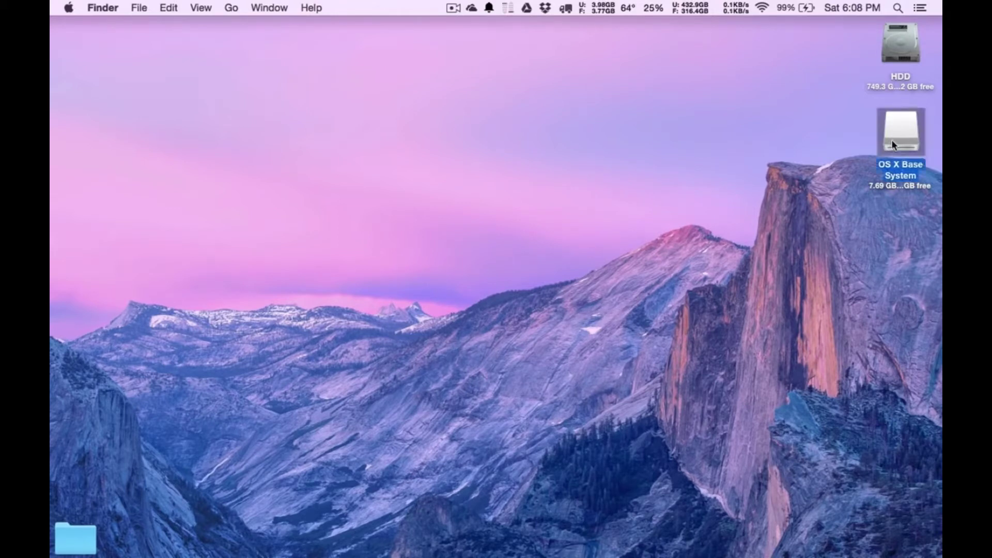
click(711, 221)
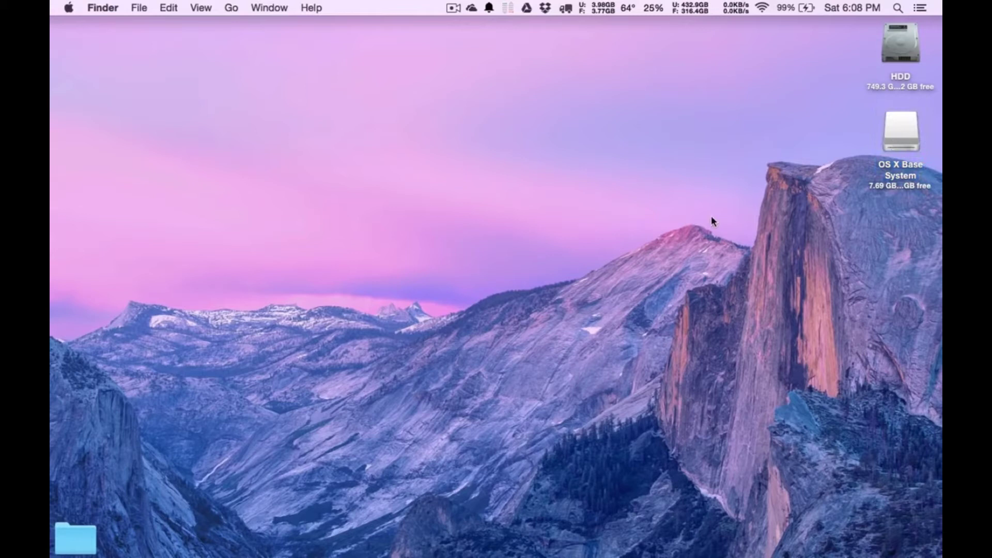
Launch Disk Utility by searching 'disk utility' in Spotlight
key(super+space)
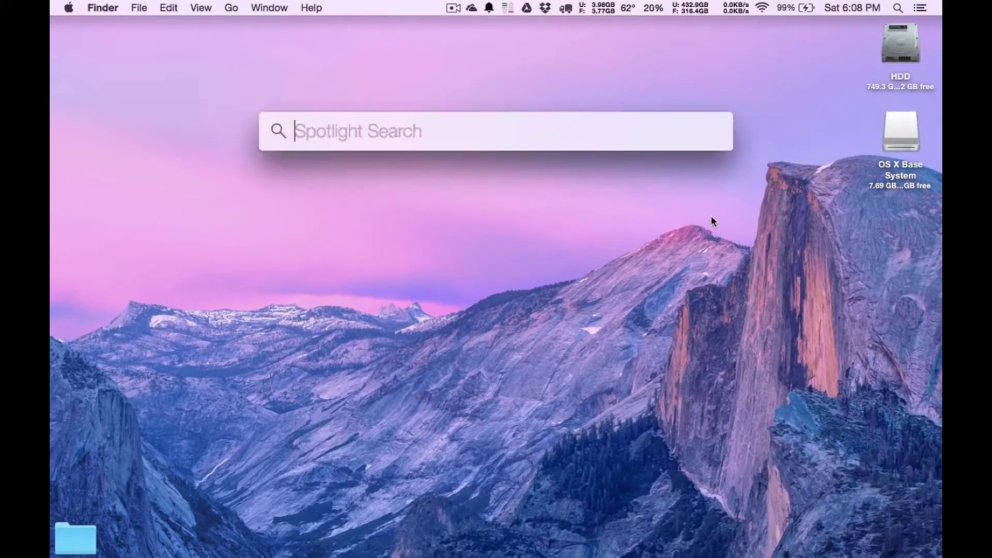
text(disk)
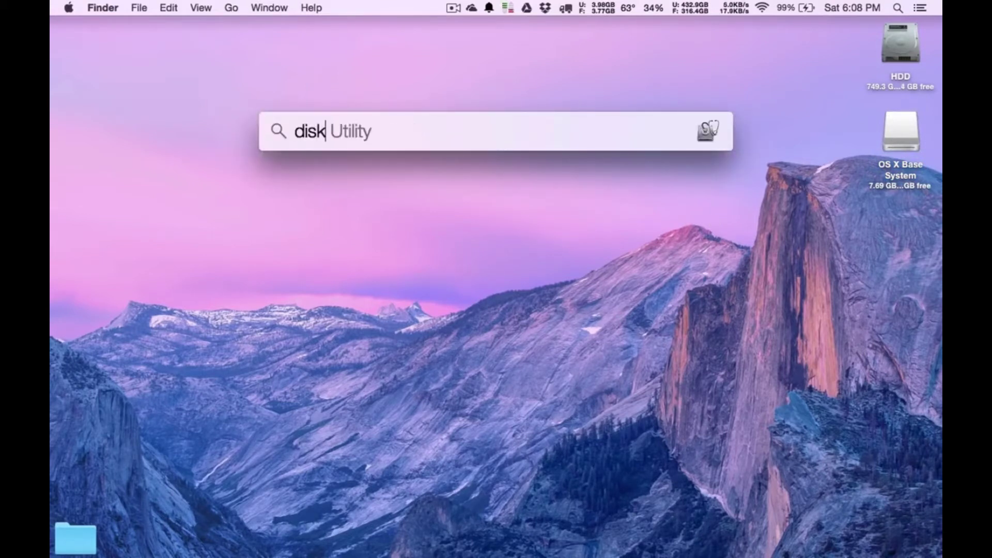
text( utility)
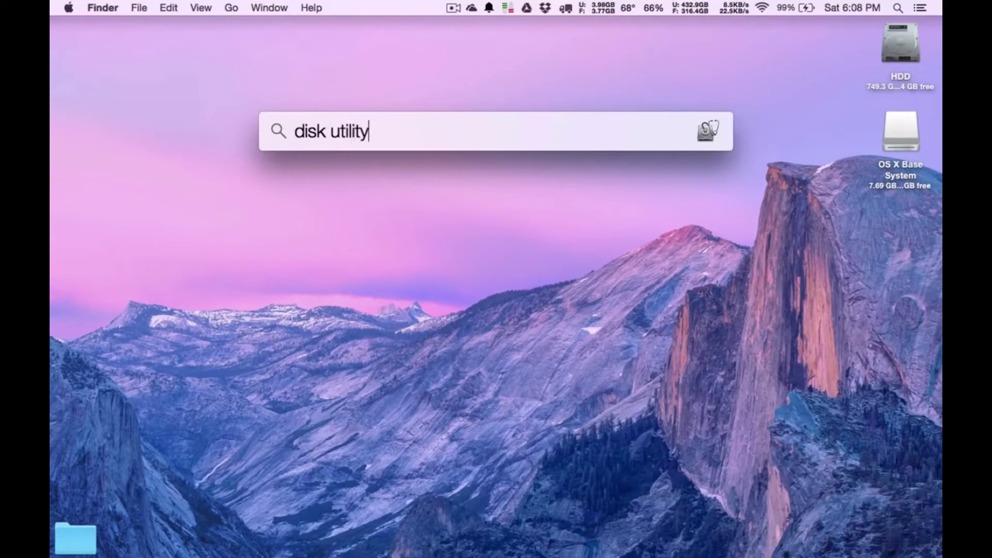
key(Return)
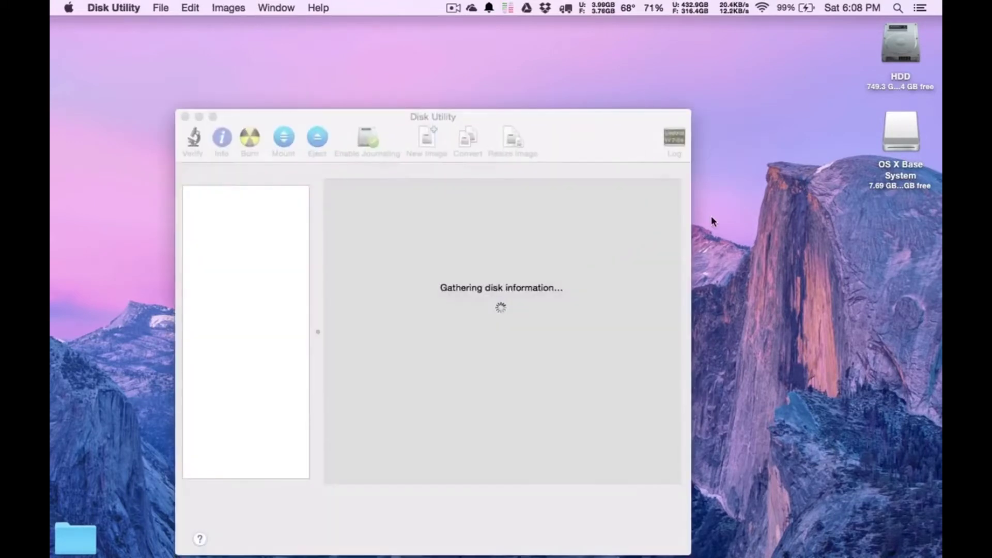
Move Disk Utility up and select the 8.03 GB SanDisk Cruzer USB stick
drag(556, 135, 569, 46)
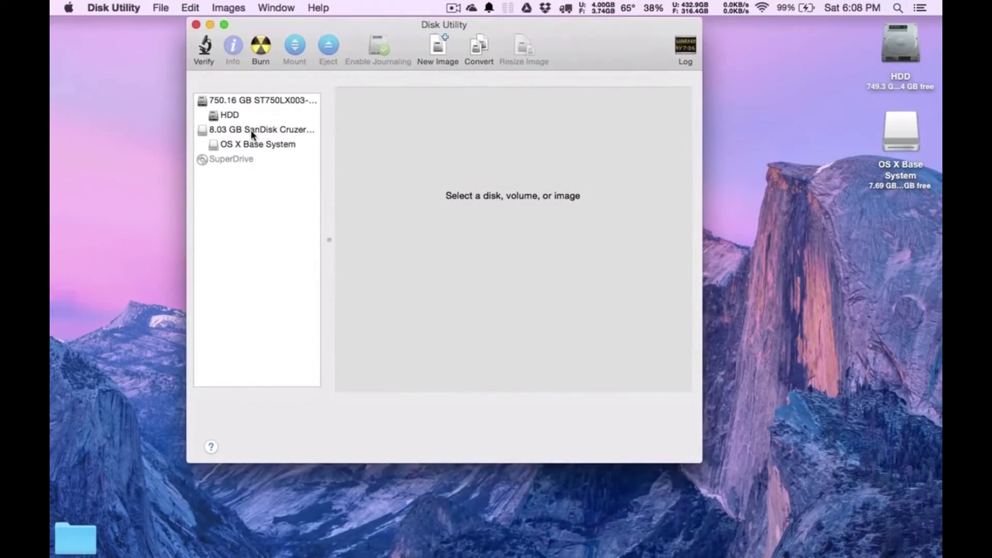
click(257, 100)
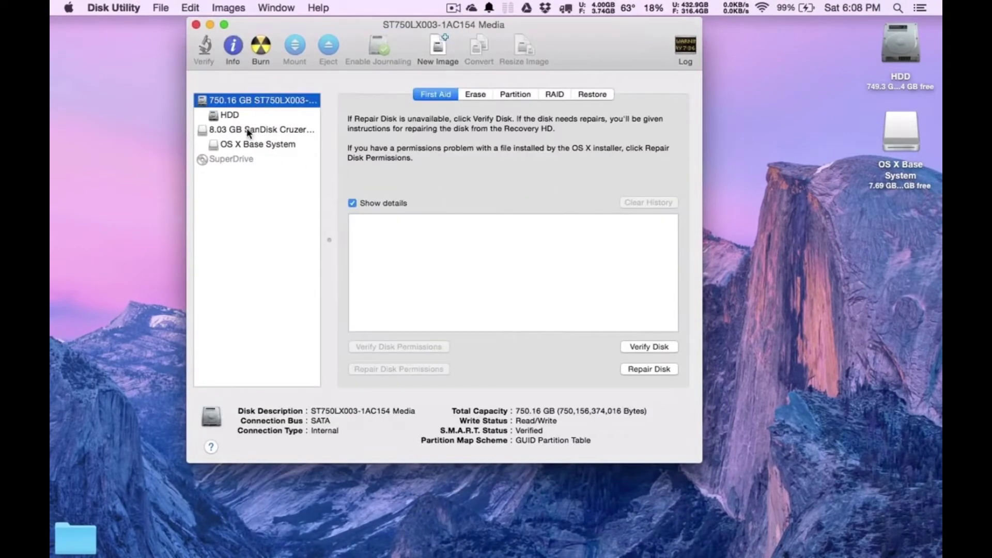
click(244, 129)
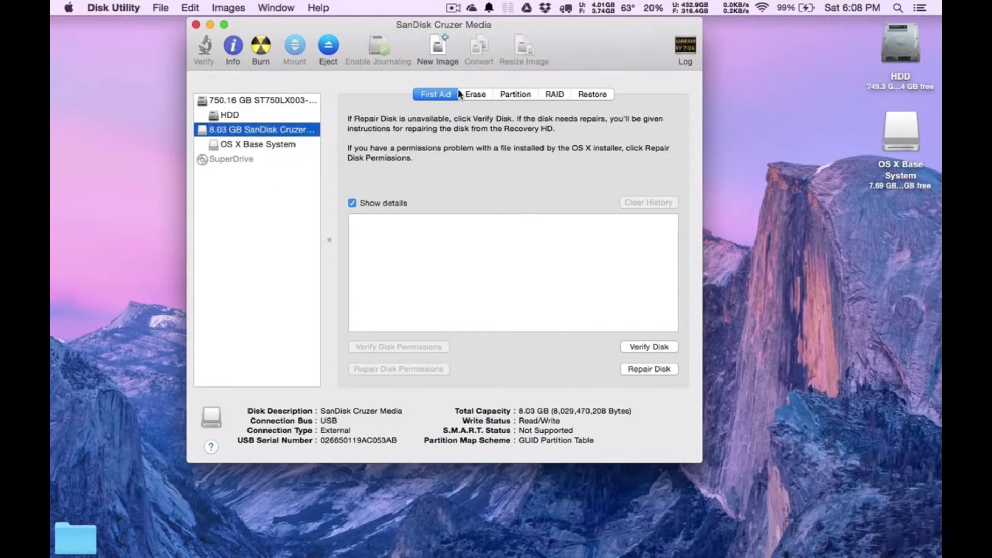
Keep Mac OS Extended (Journaled) as the erase format, then bring up the Notes commands
click(475, 95)
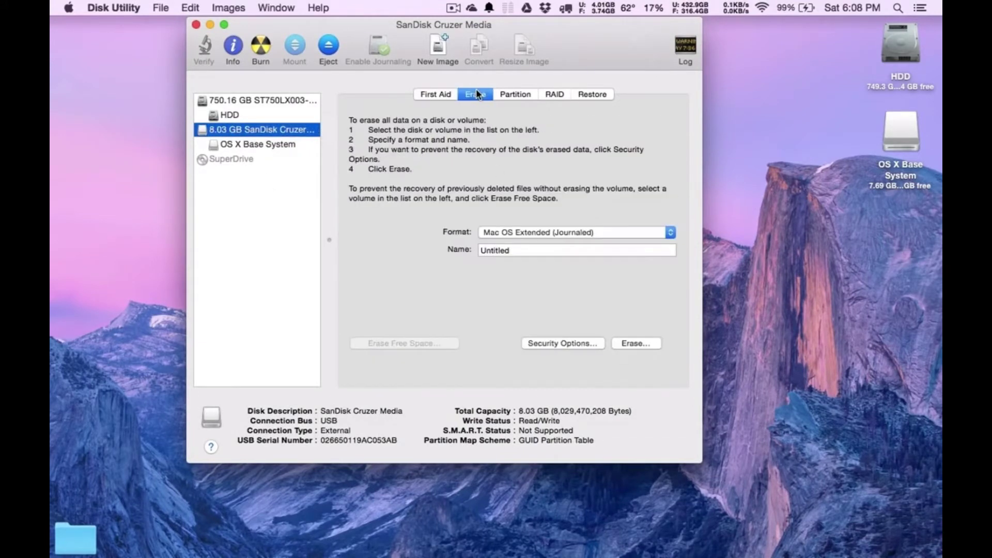
click(532, 235)
click(530, 233)
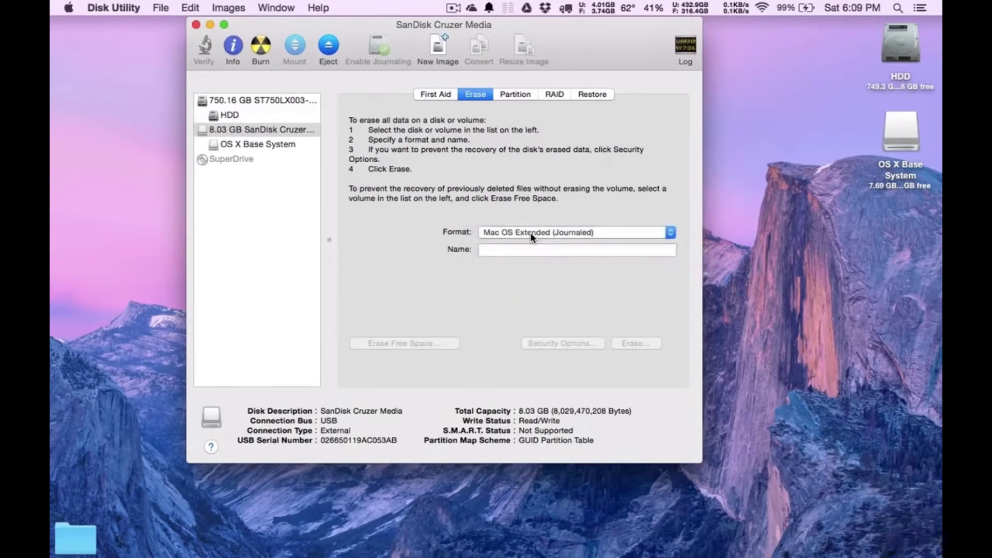
click(530, 252)
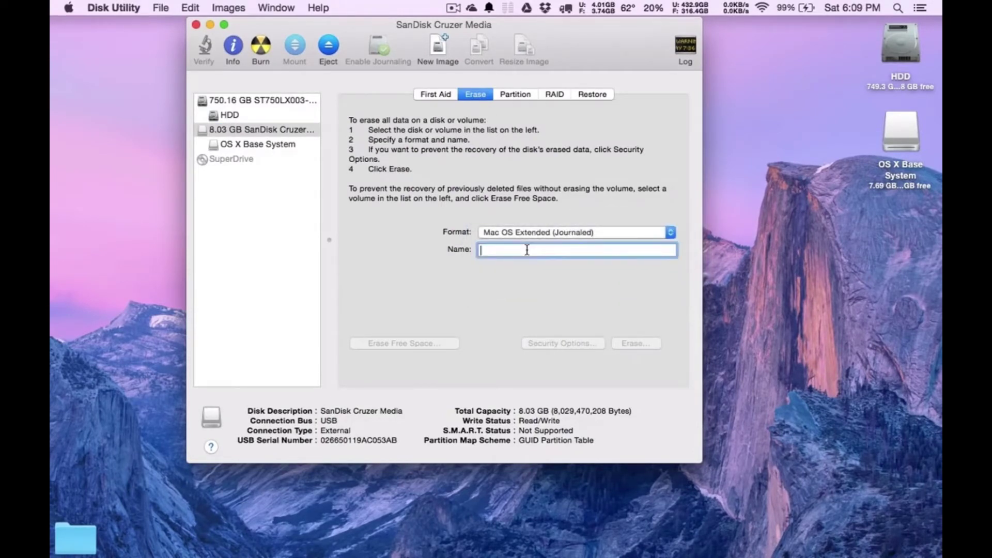
mouse_move(629, 552)
click(545, 534)
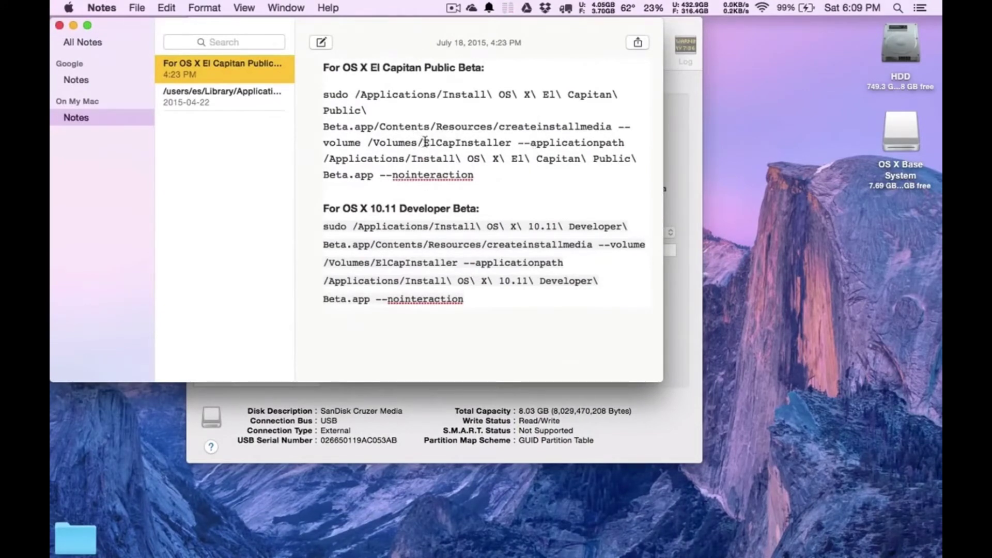
Copy 'ElCapInstaller' from the createinstallmedia note and return to Disk Utility's erase settings
drag(425, 142, 510, 145)
key(super+c)
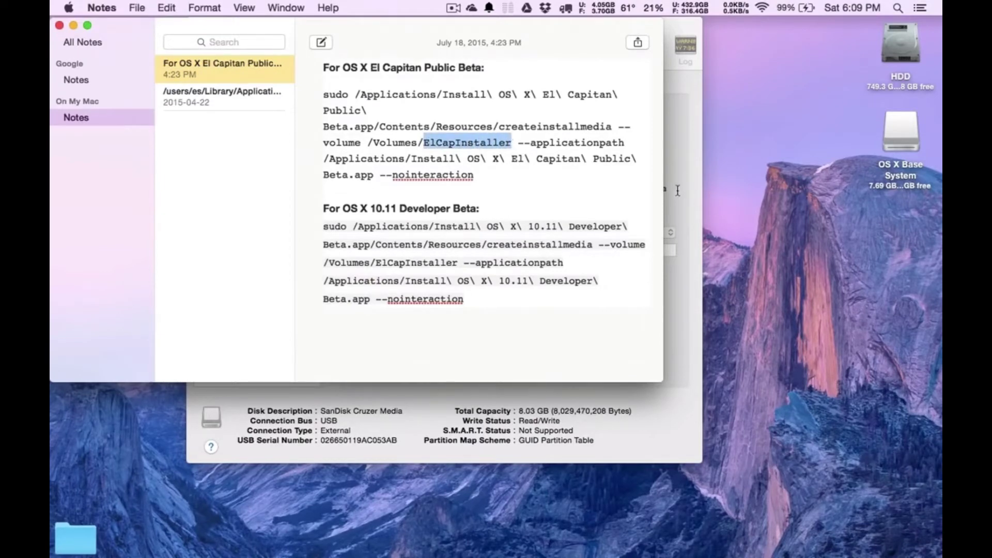
click(676, 192)
click(149, 212)
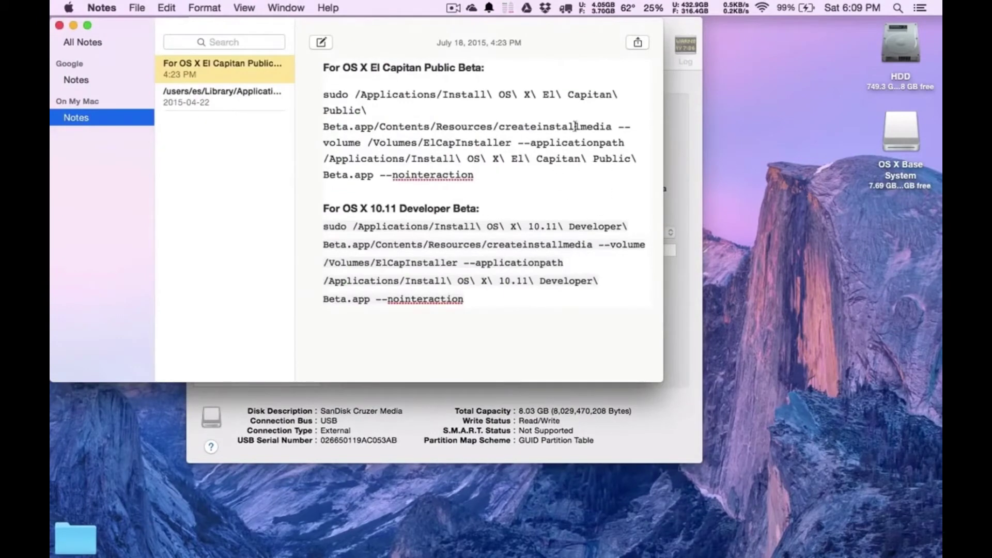
click(694, 185)
Name the volume ElCapInstaller, then erase the SanDisk Cruzer stick and confirm
click(548, 250)
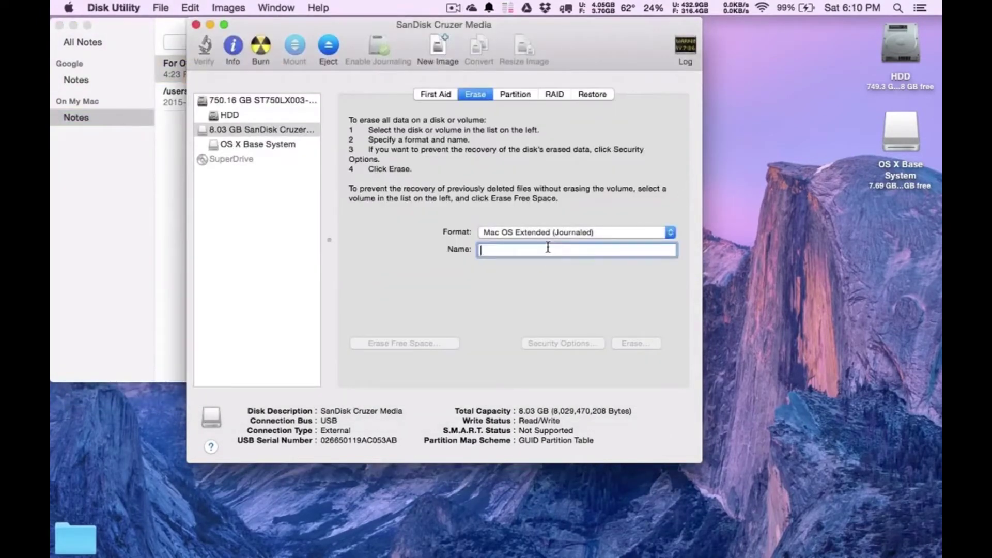
key(super+v)
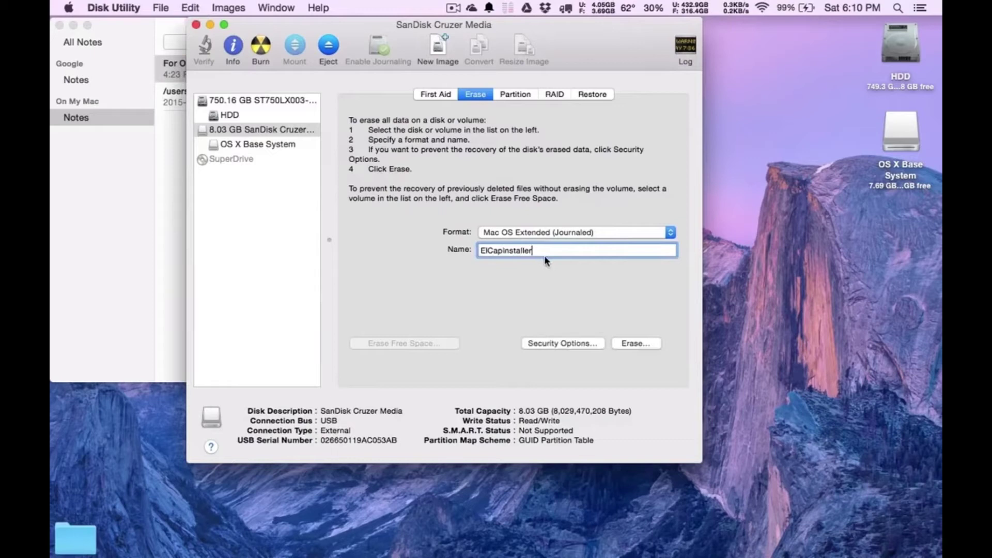
click(627, 344)
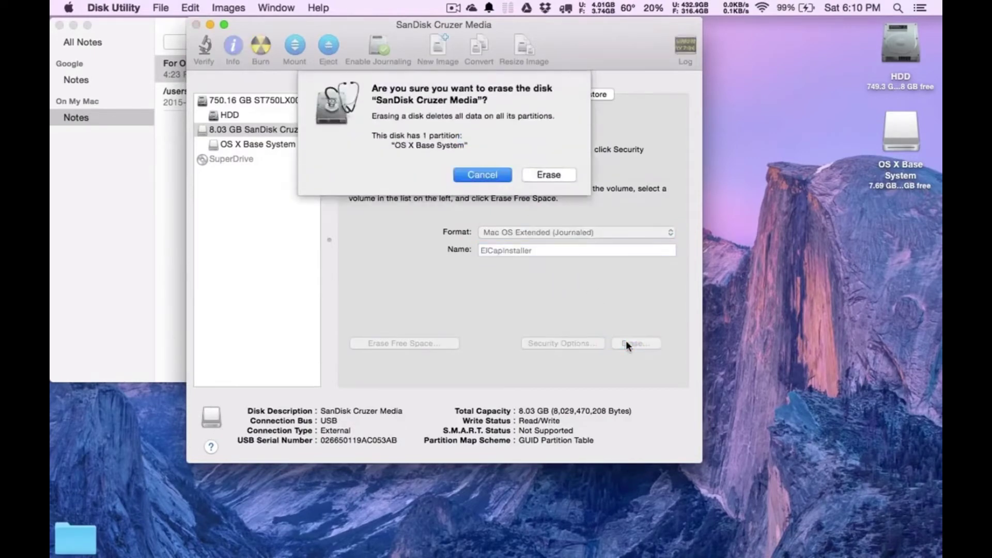
click(550, 176)
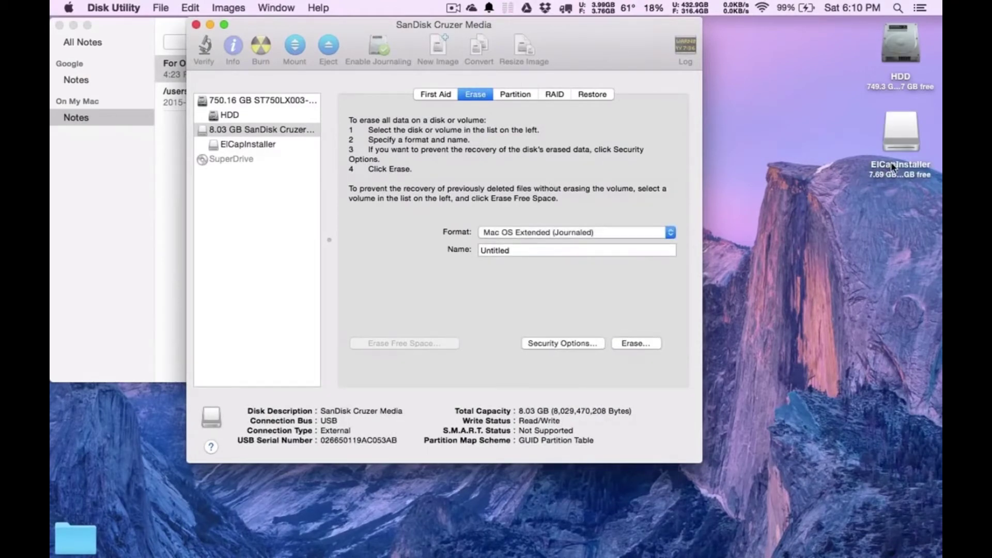
Choose a single-partition layout named ElCapInstaller on the Partition tab
click(510, 94)
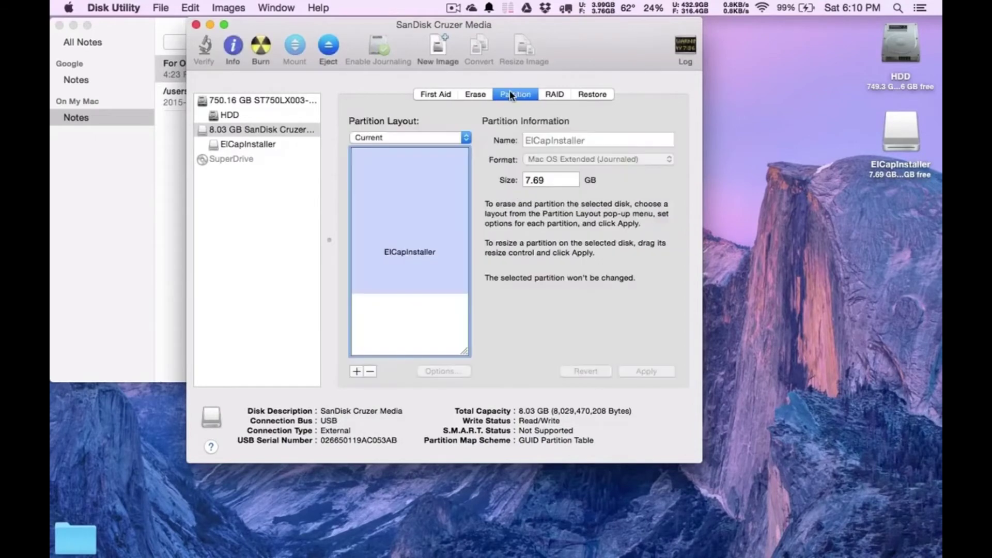
click(432, 134)
click(433, 145)
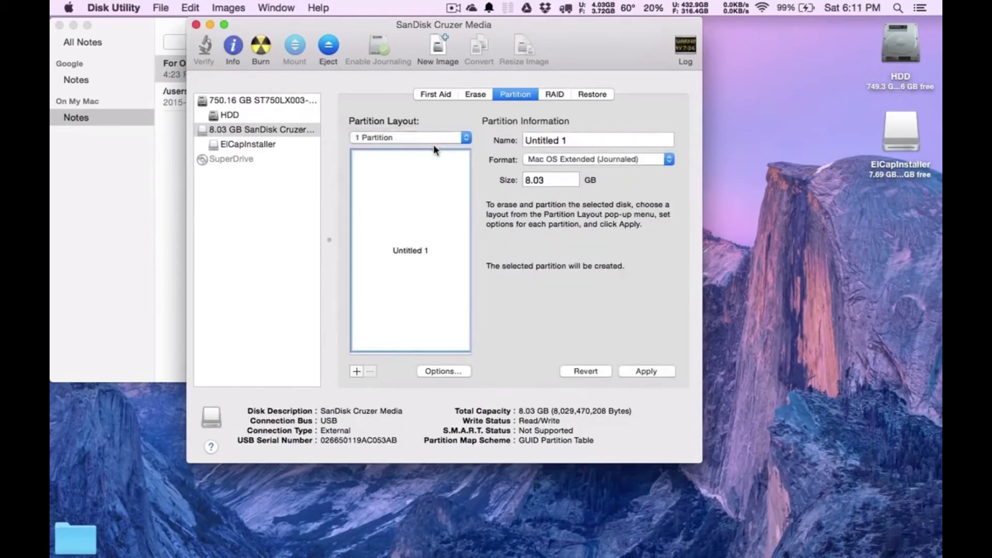
triple_click(584, 136)
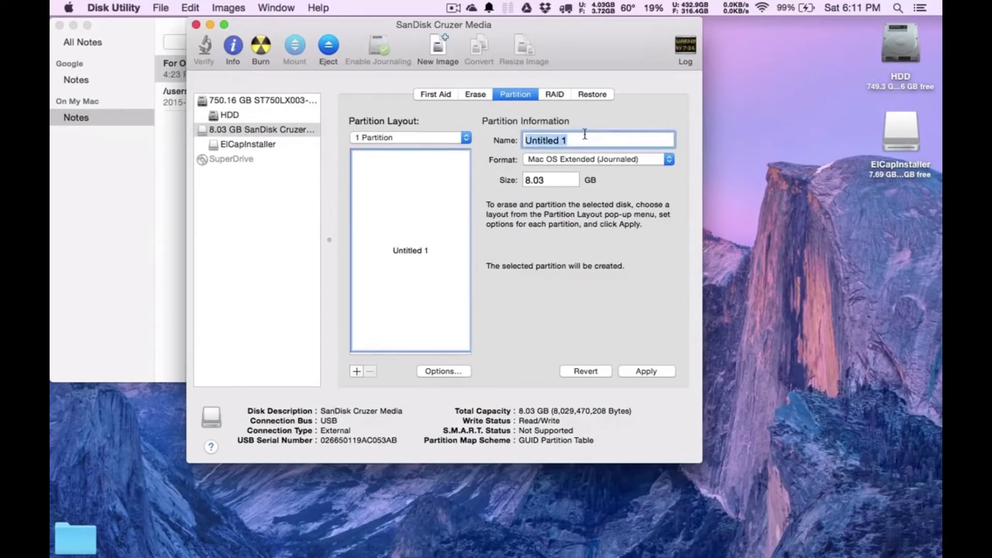
key(super+v)
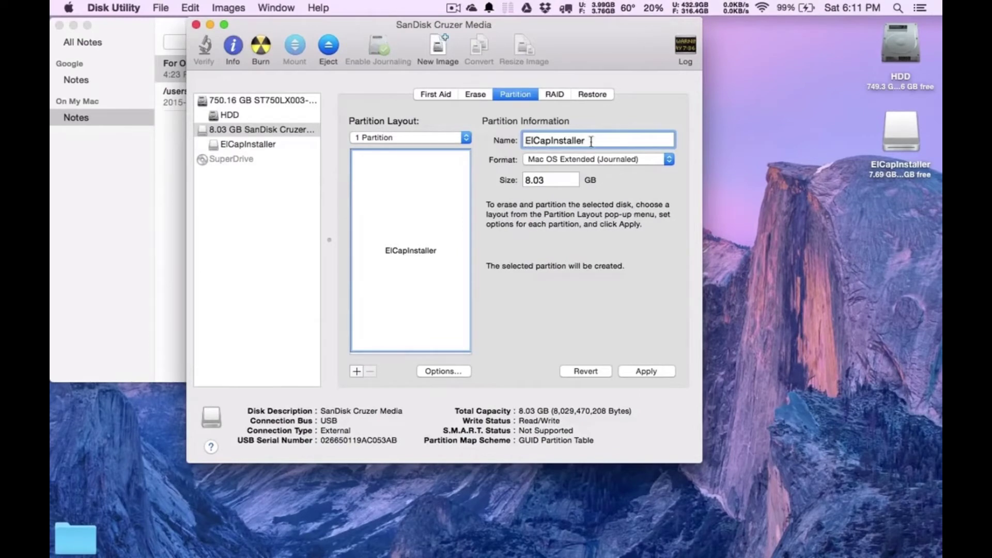
Set the GUID Partition Table scheme, then apply and confirm the repartitioning
click(443, 371)
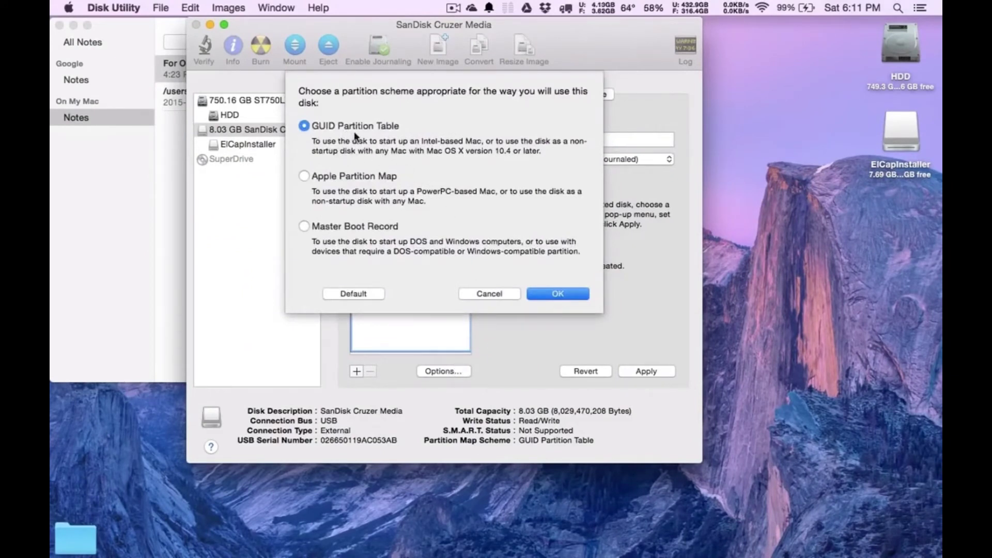
click(556, 293)
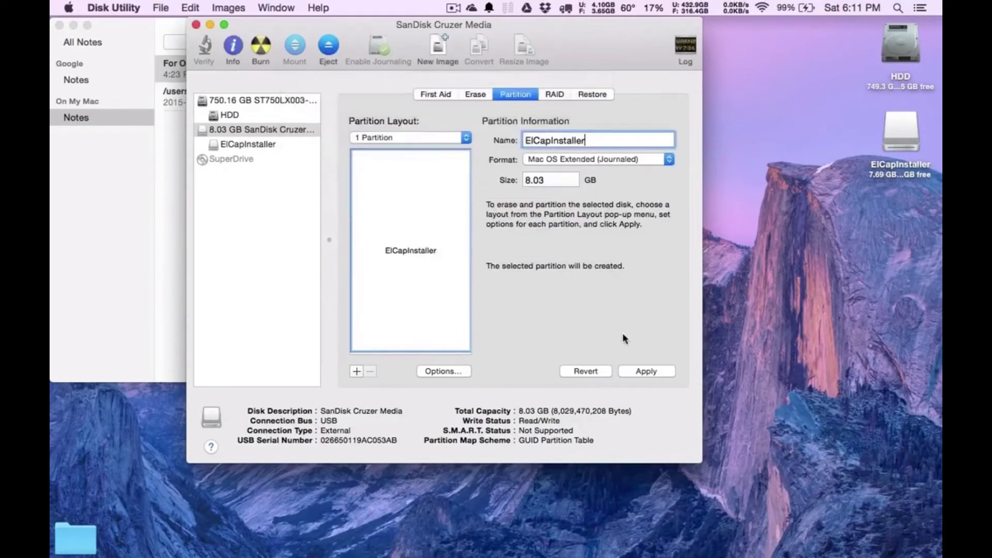
click(652, 371)
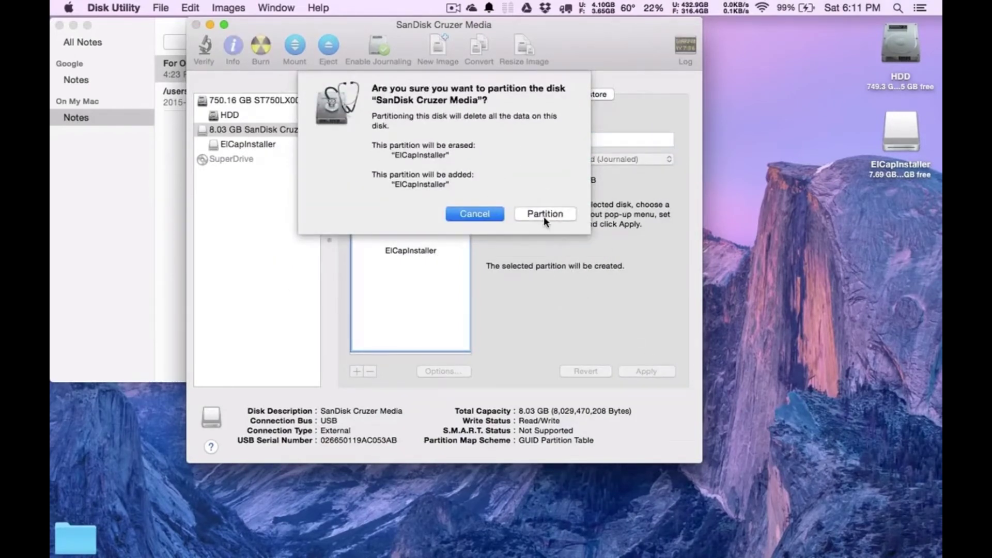
click(543, 216)
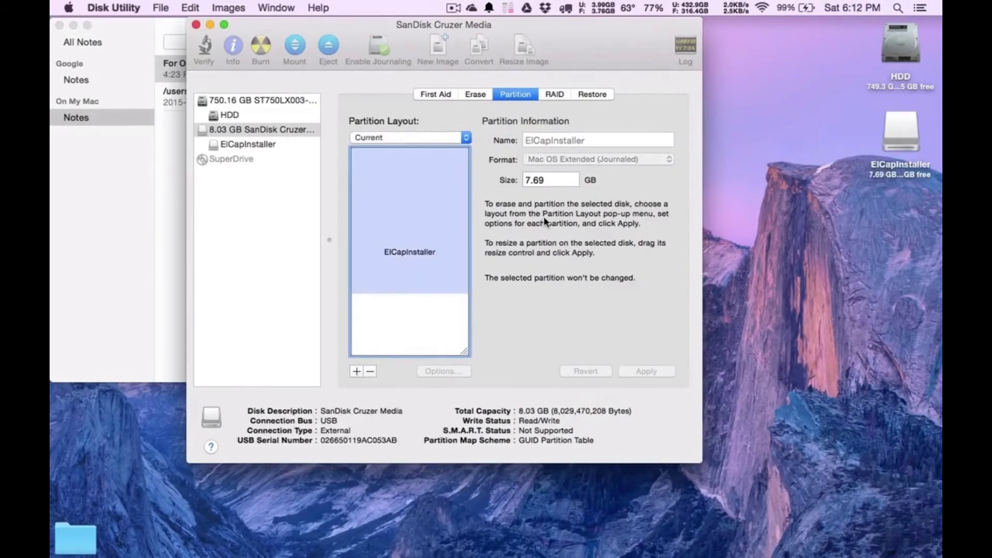
Close Disk Utility and launch Terminal via Spotlight
click(196, 25)
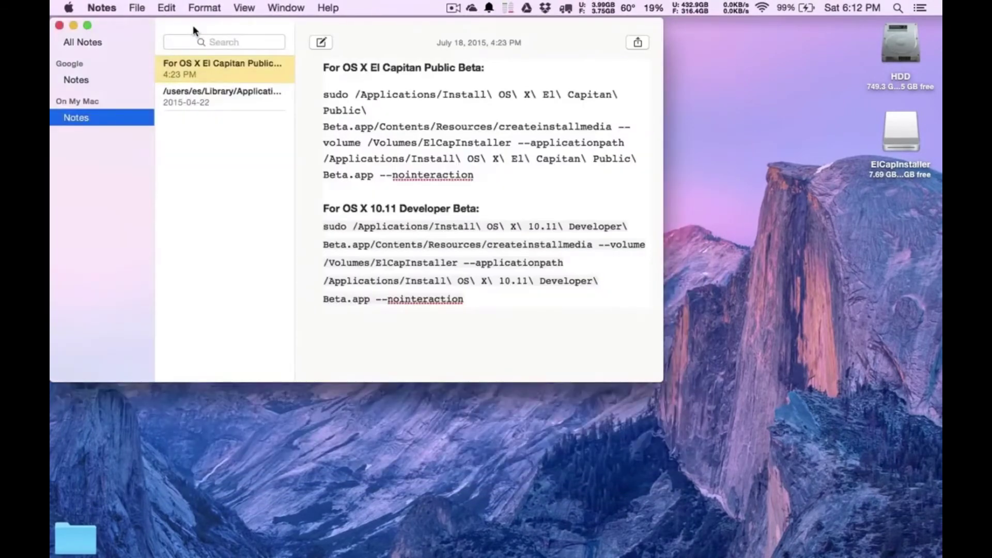
key(super+space)
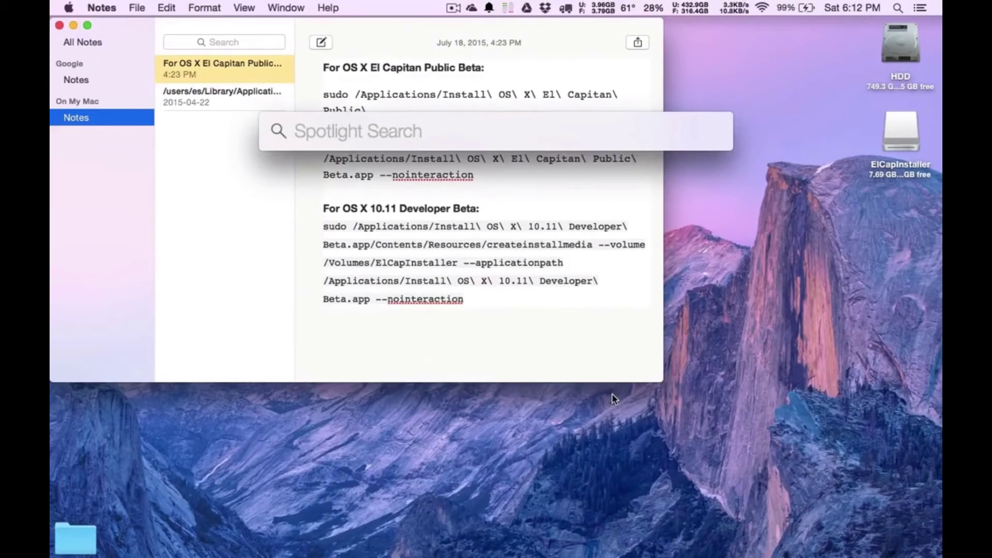
text(terminal)
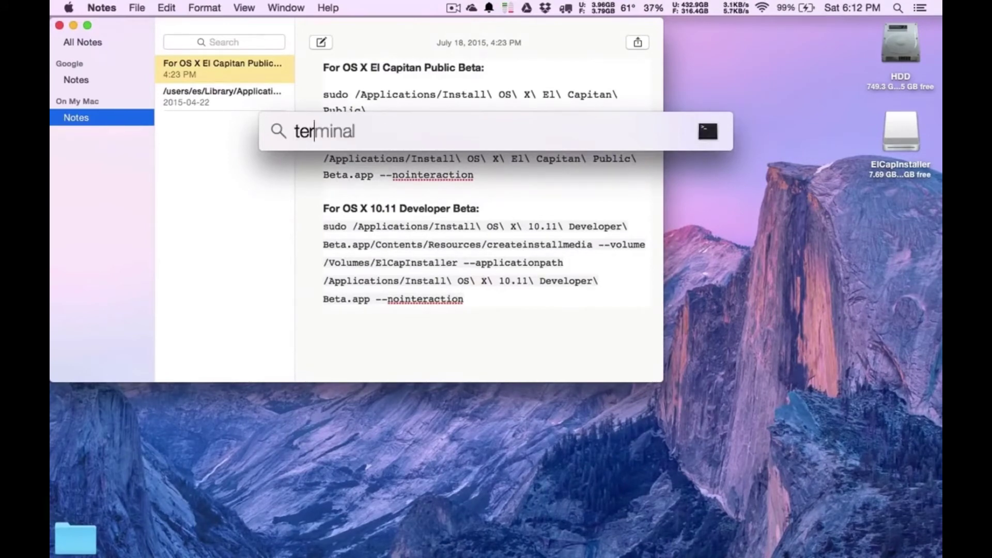
key(Return)
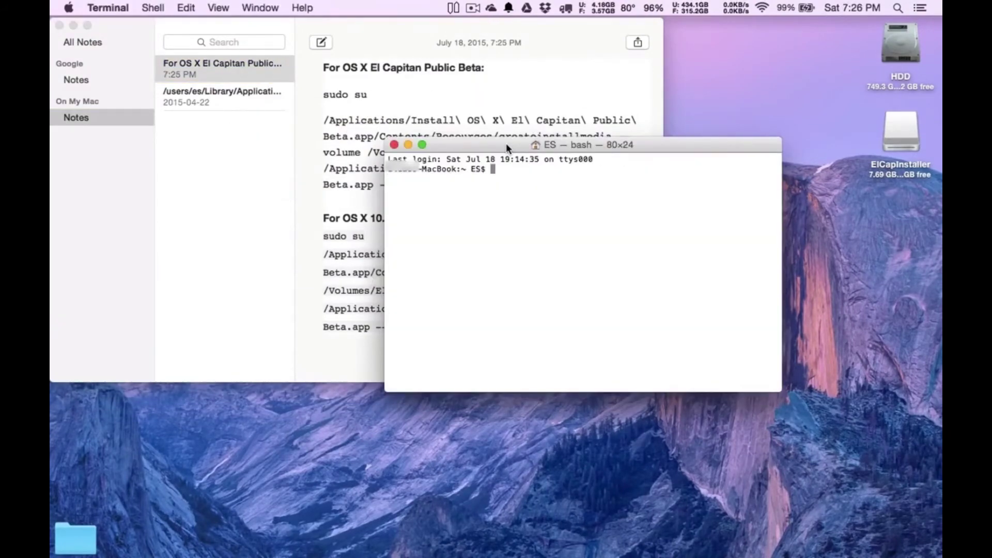
drag(506, 143, 523, 140)
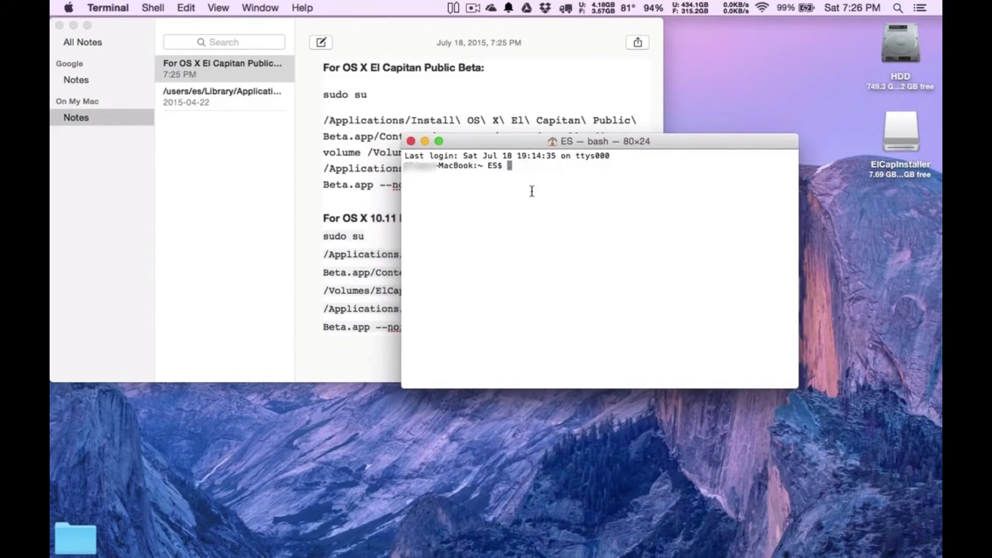
Get a root shell with sudo su and the account password, then bring the note forward
text(sudo su)
key(Return)
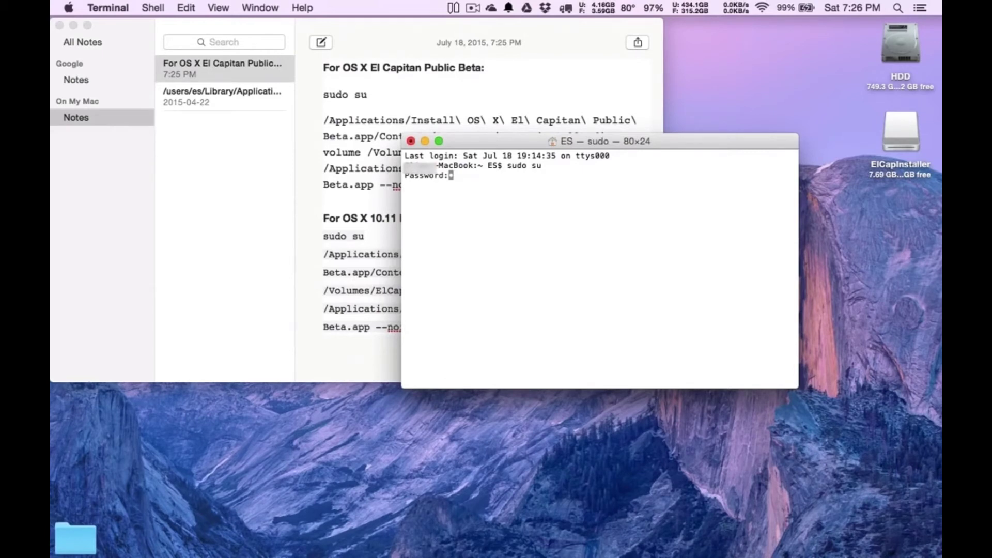
key(Return)
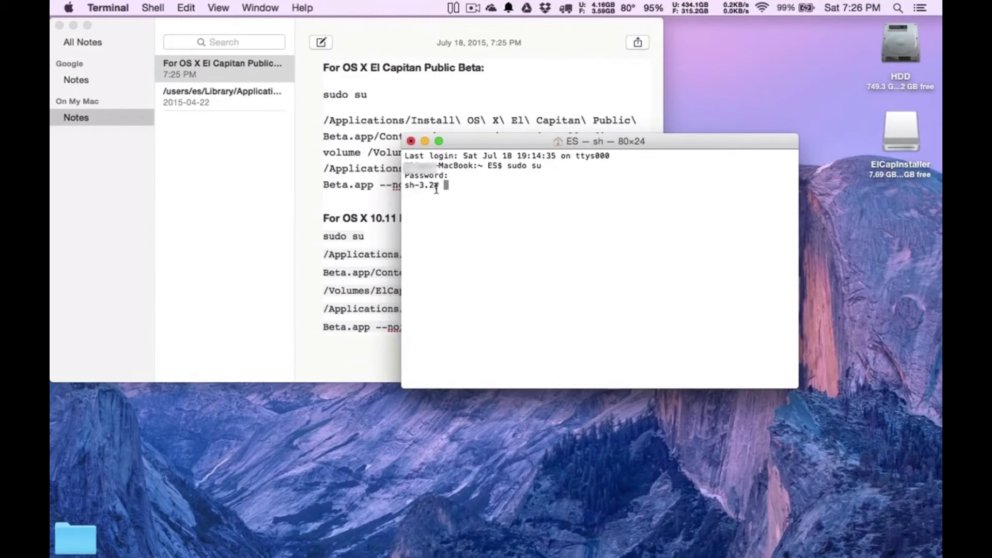
click(337, 138)
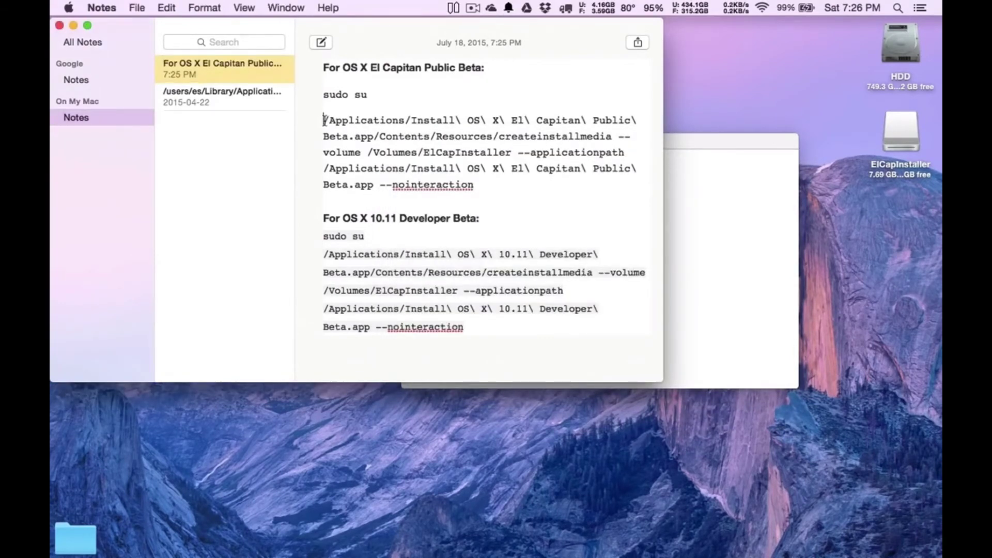
Copy the El Capitan Public Beta createinstallmedia command and return to the root Terminal
drag(324, 120, 491, 188)
key(super+c)
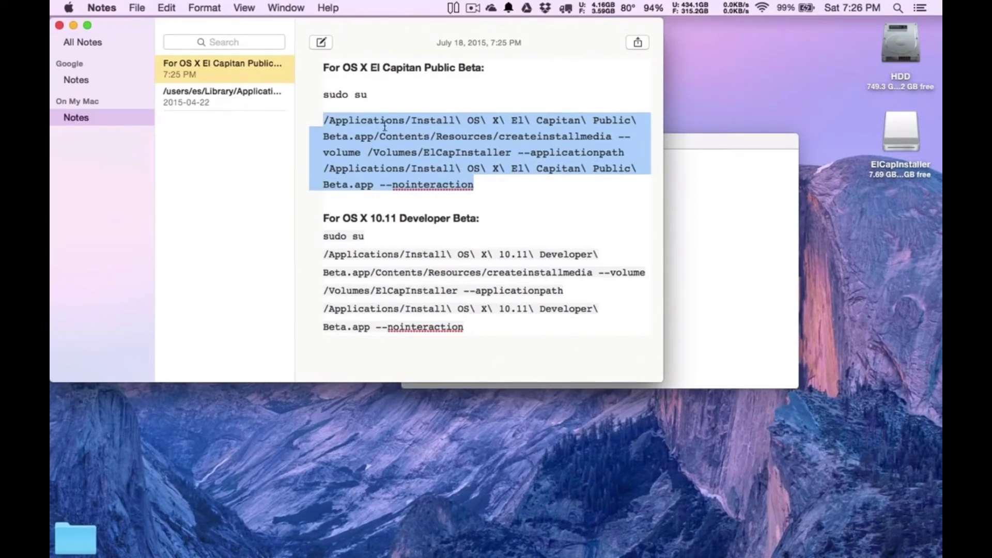
click(738, 230)
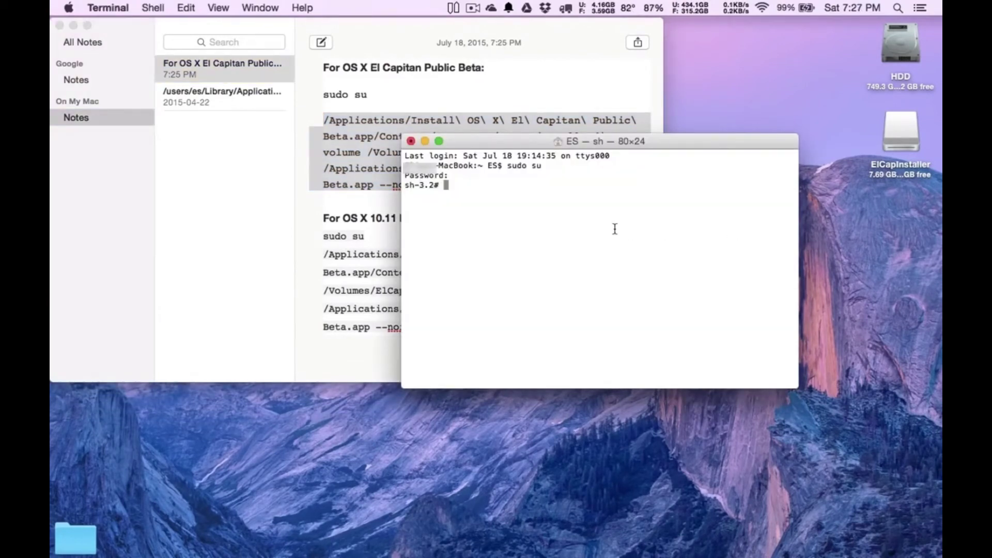
Paste the El Capitan createinstallmedia command at the sh-3.2# prompt and run it
key(super+v)
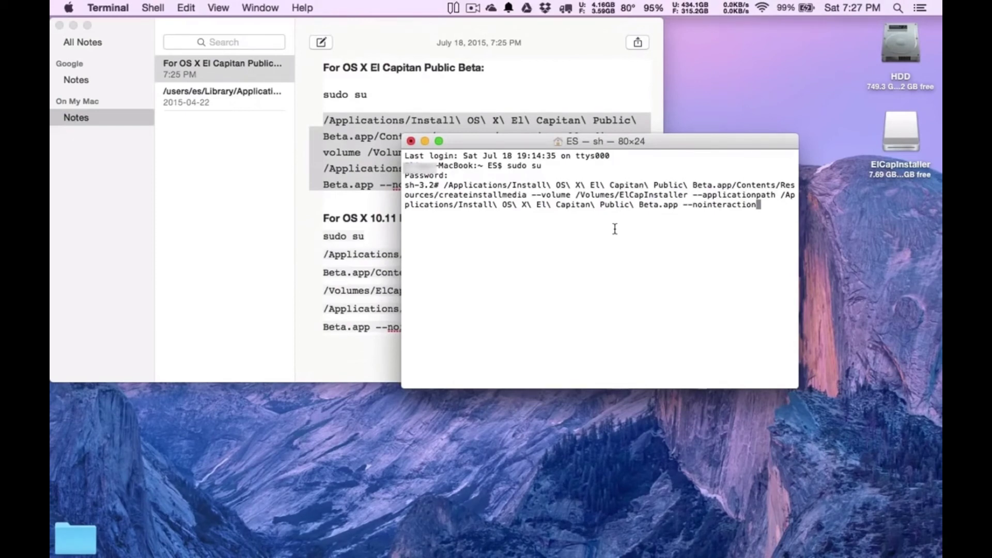
key(Return)
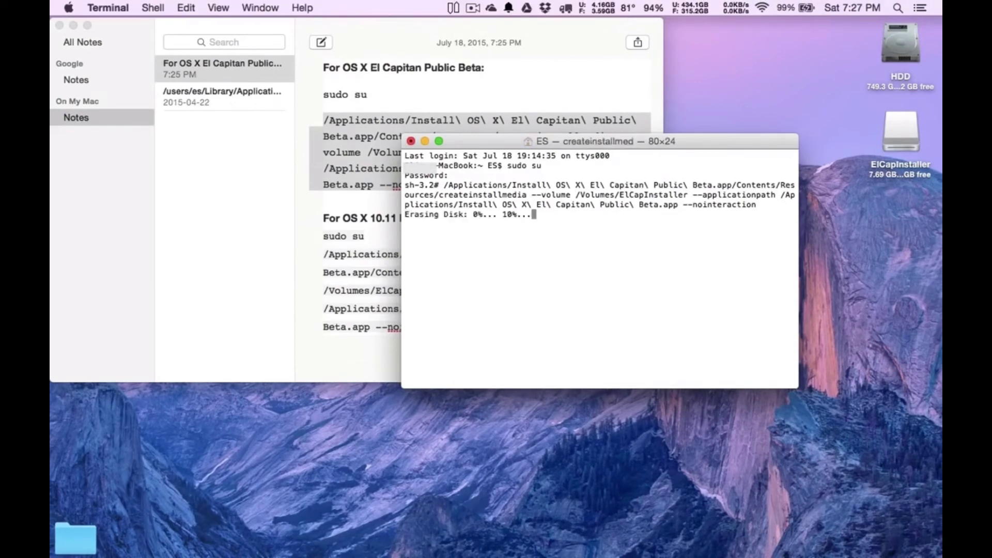